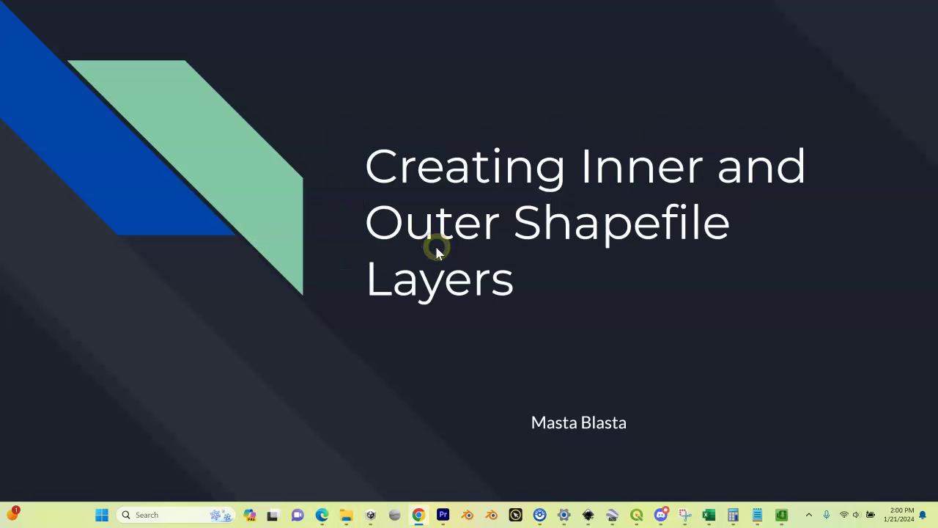
Advance the slideshow to the Creating Inner and Outer Shapefile Layers slide.
click(635, 428)
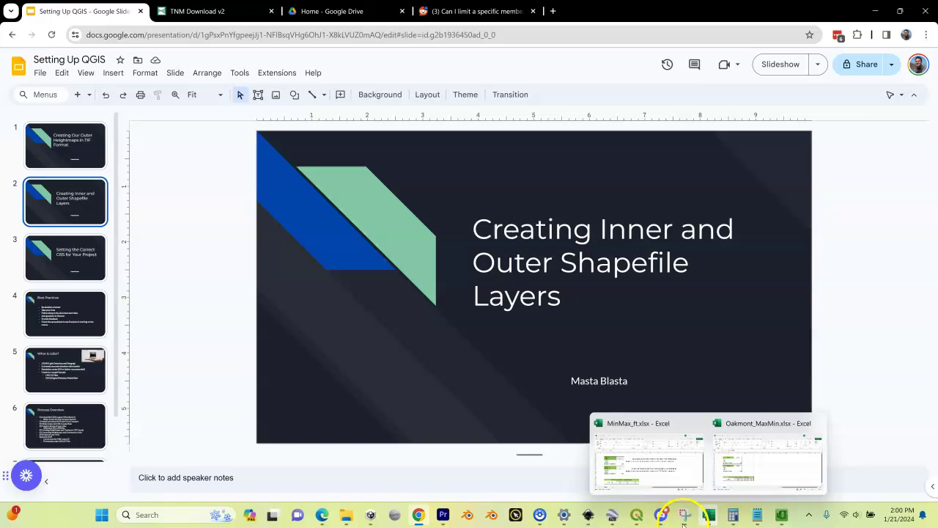
Switch to the Oakmont QGIS project and flip the Oakmont_Outer elevation raster on and off.
click(637, 516)
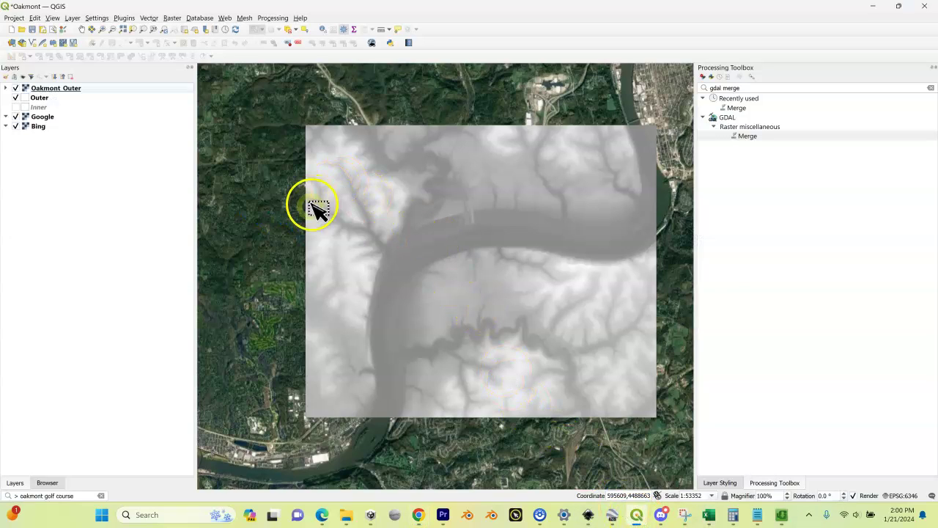
click(102, 90)
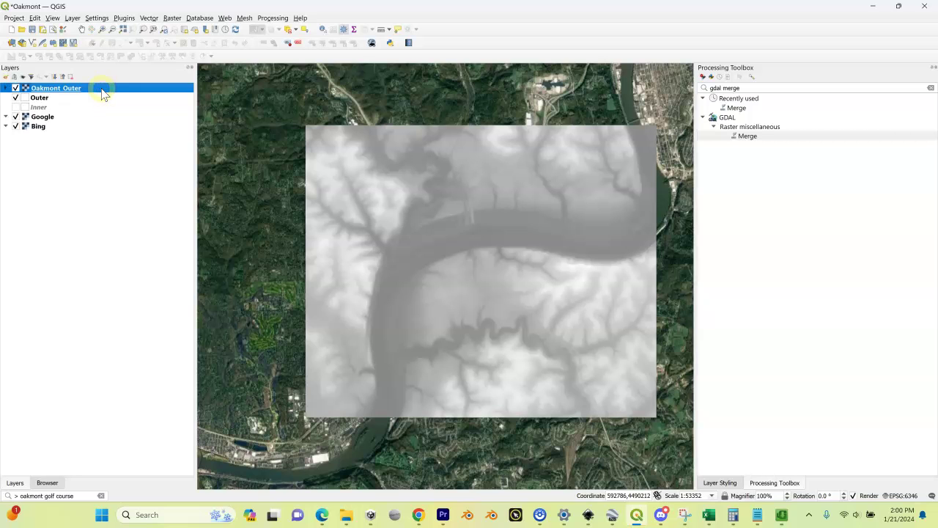
click(15, 87)
click(16, 88)
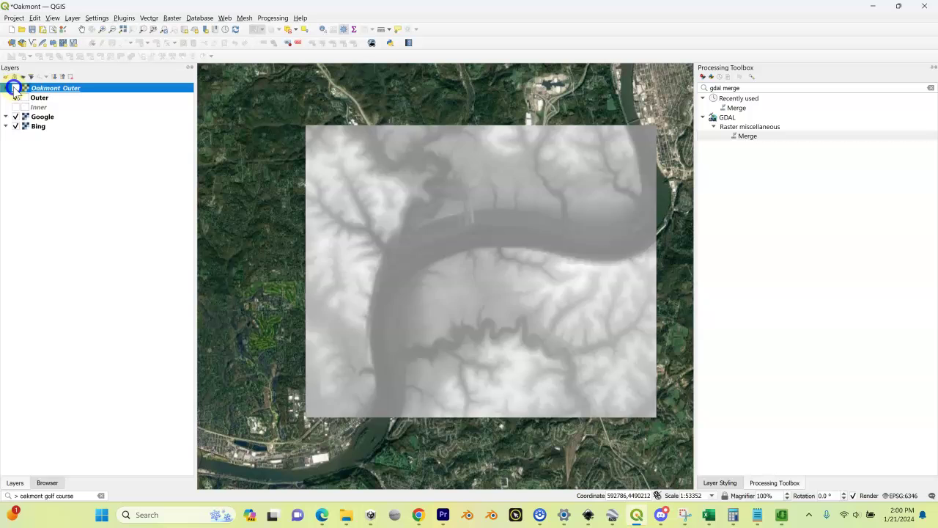
click(15, 88)
click(16, 88)
click(15, 88)
click(15, 88)
click(15, 88)
click(16, 87)
Inspect Oakmont_Outer's layer properties without changes, then recheck the raster over the satellite imagery.
double_click(15, 91)
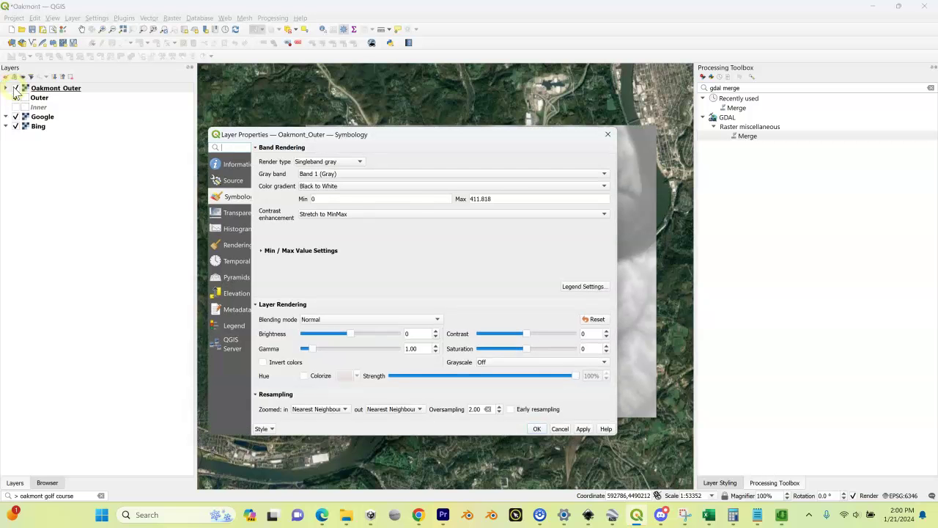
click(559, 430)
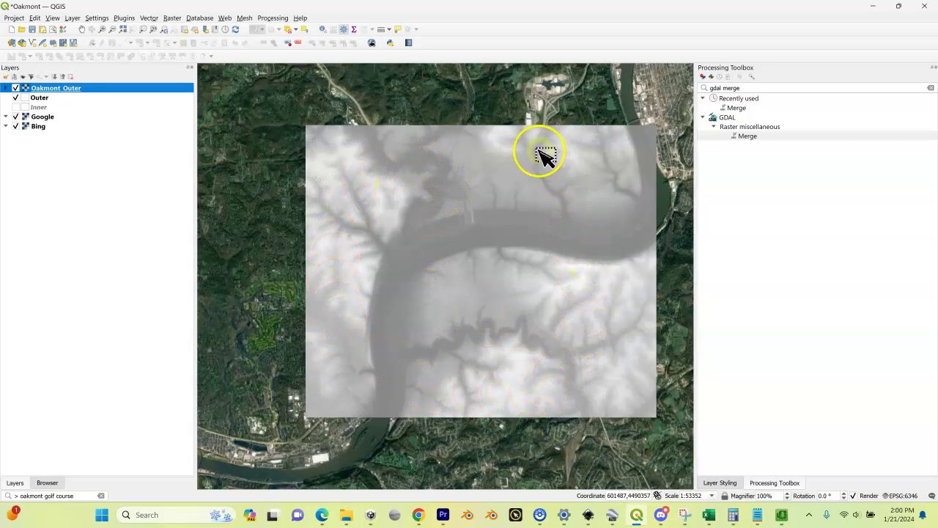
click(15, 88)
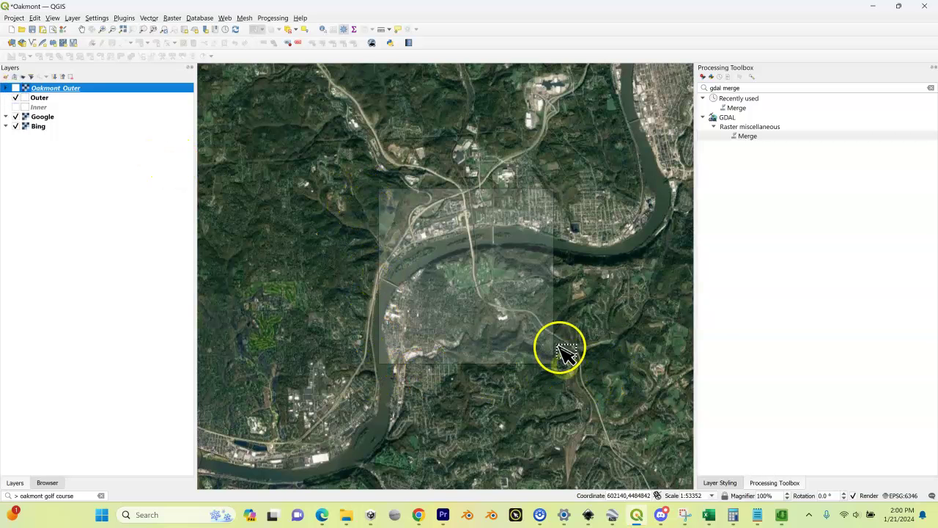
click(16, 88)
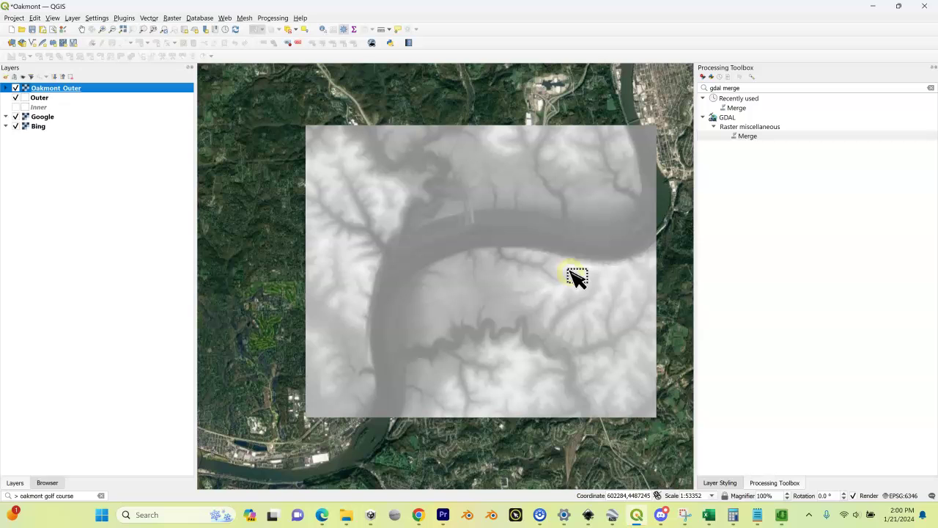
click(121, 92)
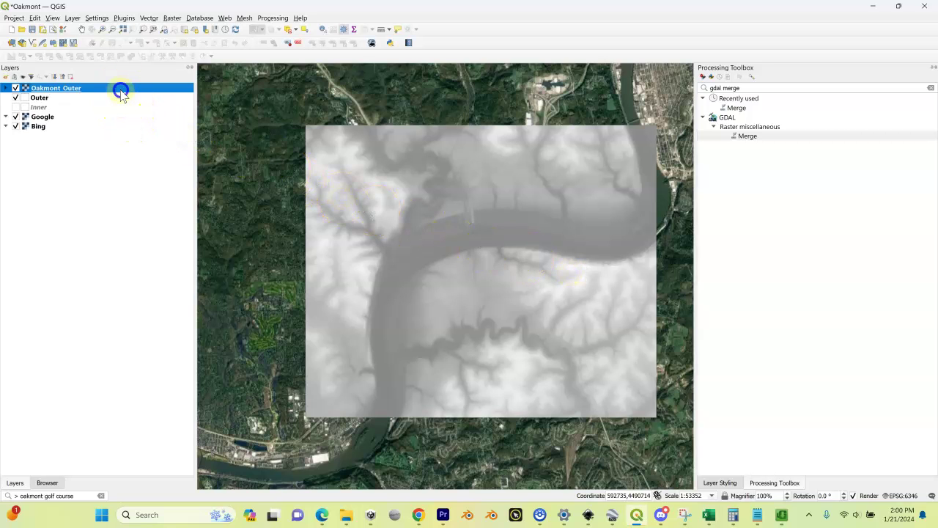
Launch Raster > Extraction > Clip Raster by Extent with Oakmont_Outer as input.
click(170, 19)
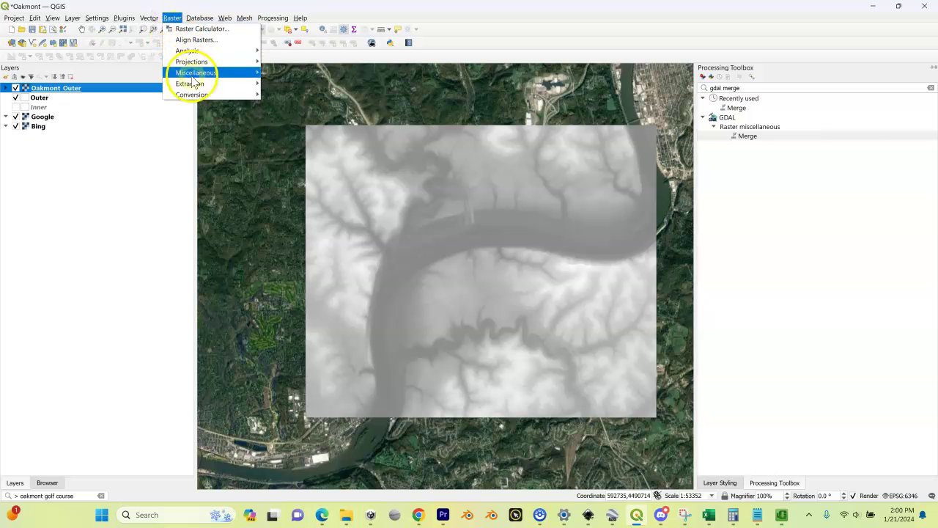
mouse_move(194, 84)
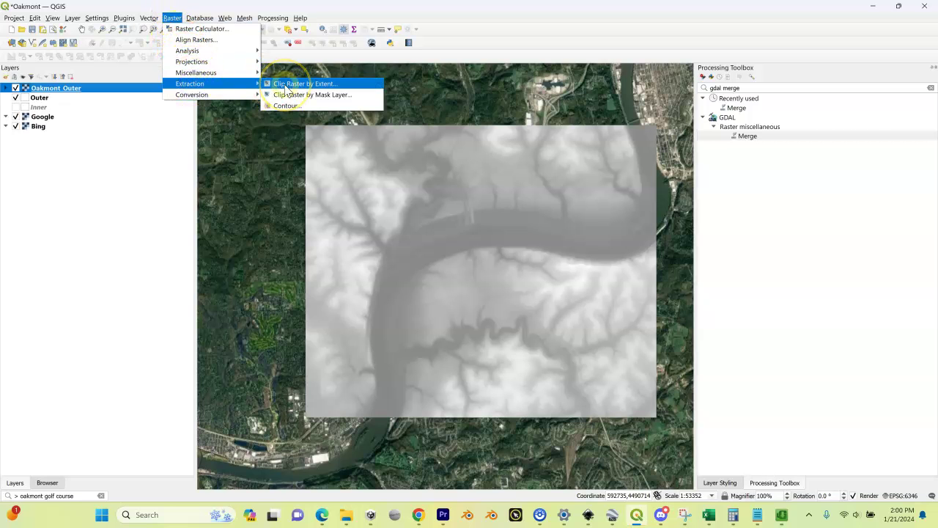
click(287, 87)
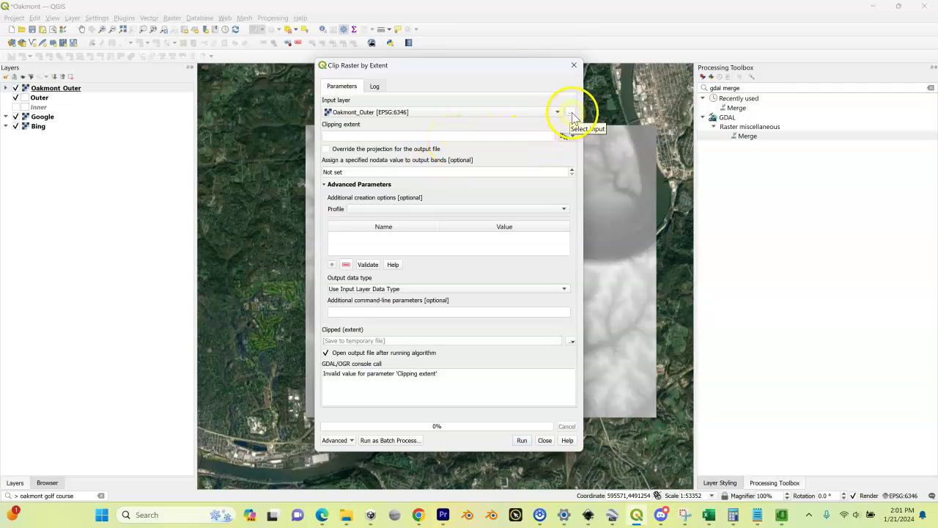
click(573, 118)
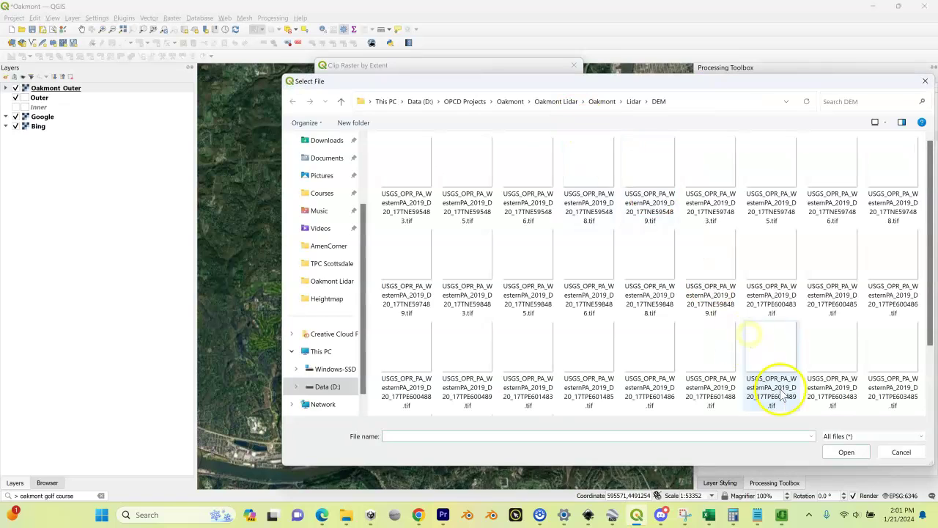
click(888, 452)
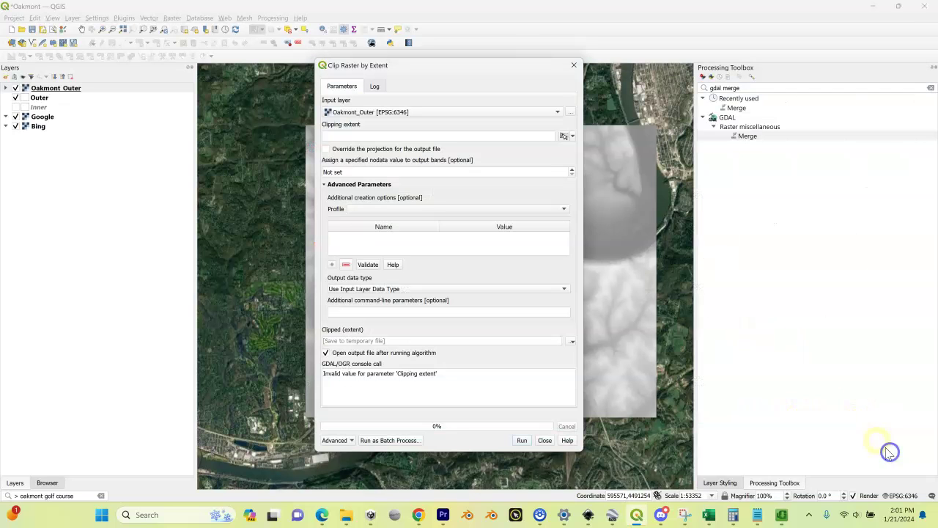
Calculate the clipping extent from the Outer layer.
click(573, 140)
mouse_move(601, 149)
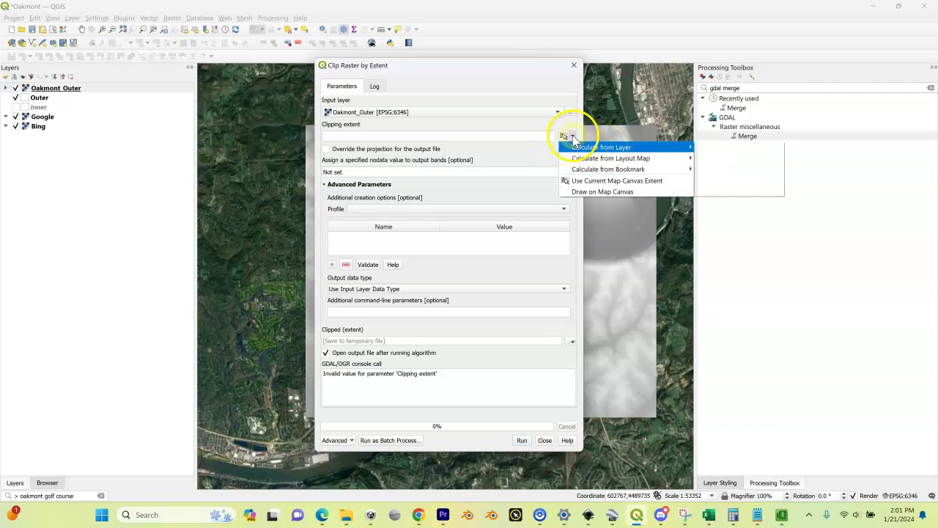
click(573, 137)
click(573, 137)
mouse_move(594, 151)
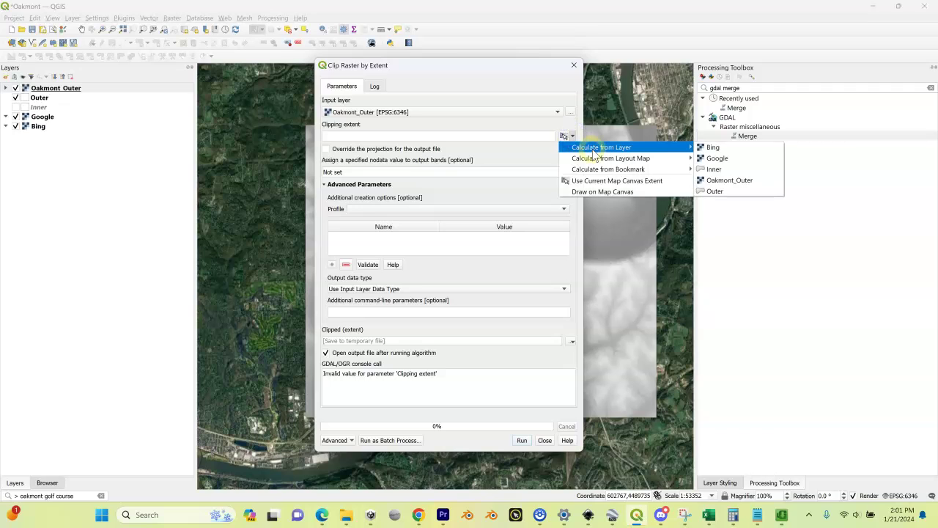
click(712, 189)
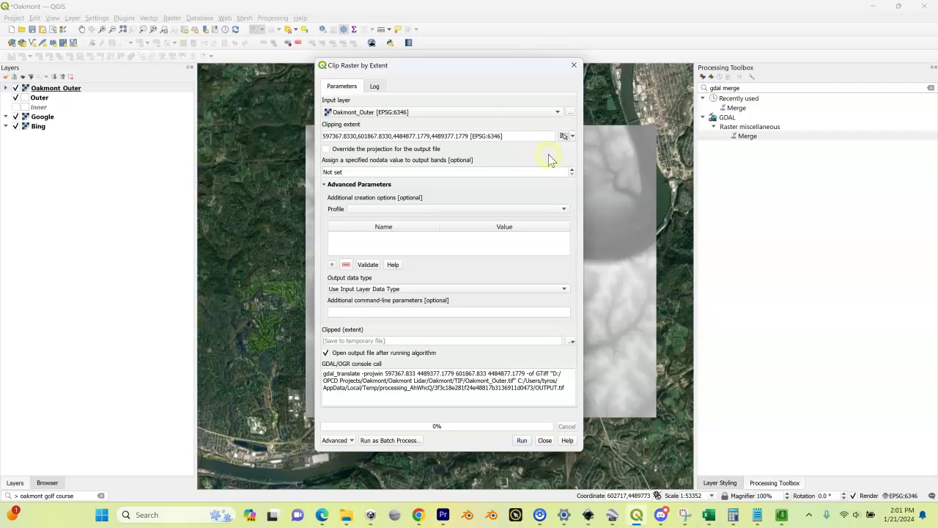
Set the clip's output data type to Float32, leaving the projection override off.
click(326, 150)
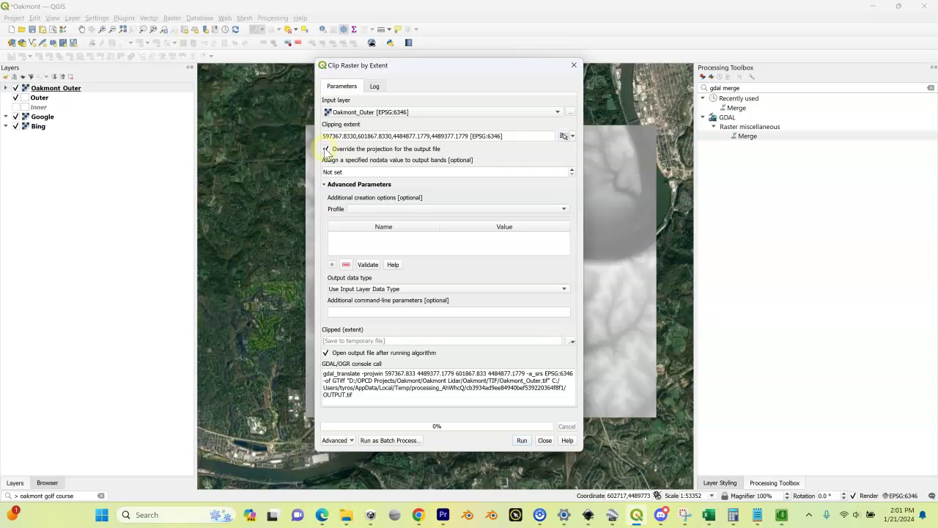
click(326, 150)
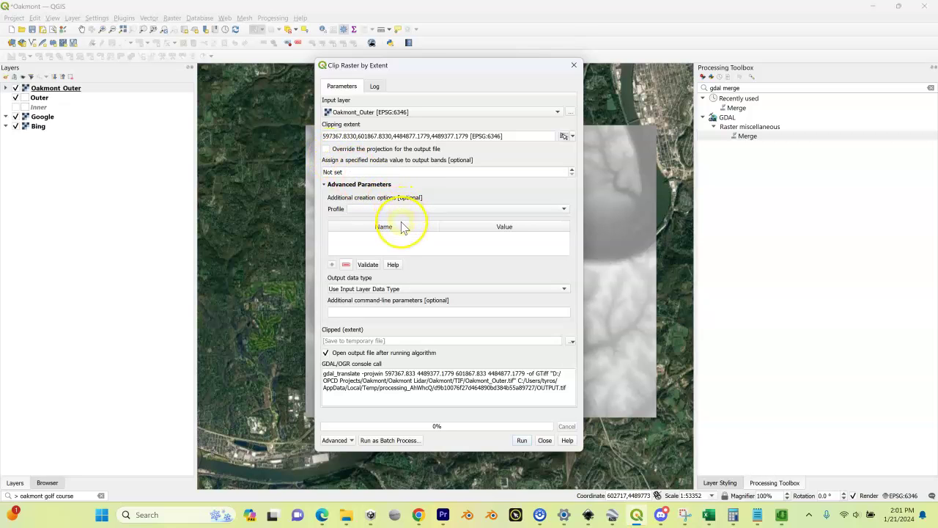
click(452, 290)
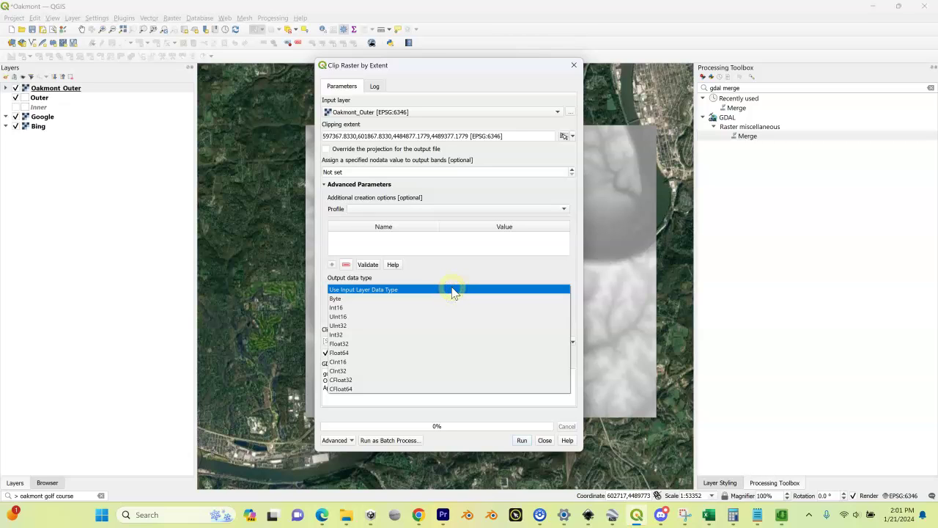
click(364, 344)
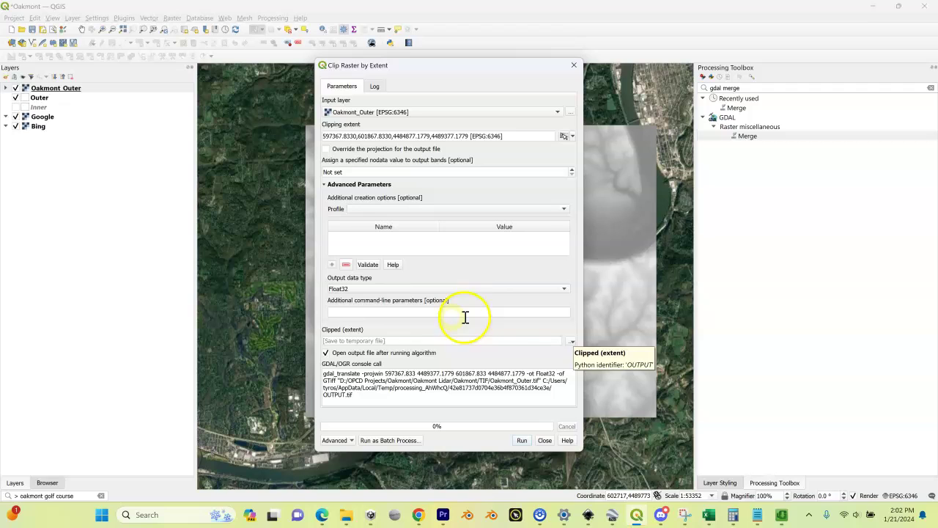
click(571, 341)
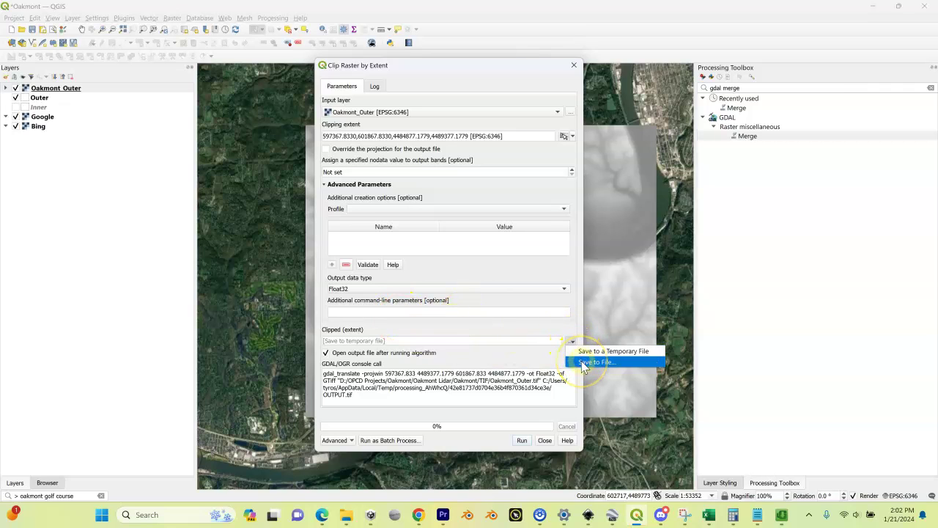
Save the clipped output as Oakmont_Lidar_Surface_Outer.tif in Oakmont Lidar > Oakmont > Heightmap > OUTER.
click(581, 360)
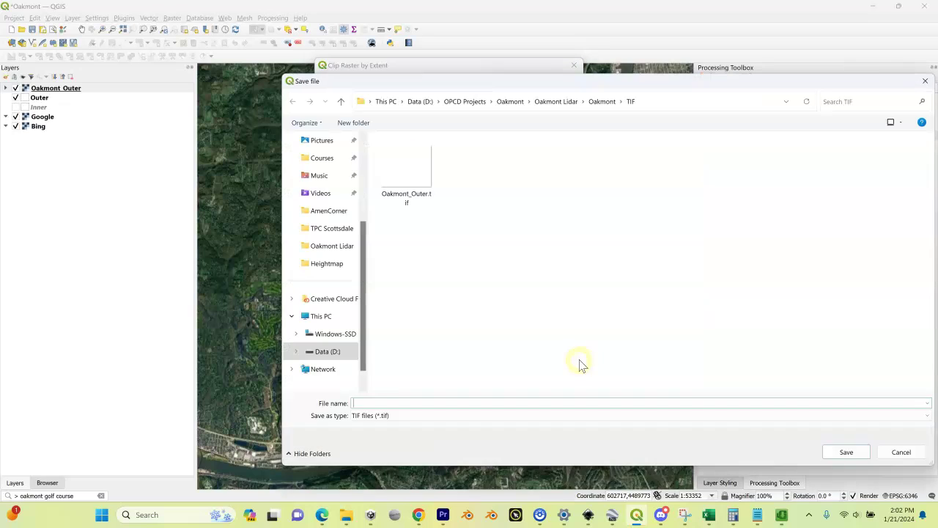
click(509, 102)
double_click(414, 161)
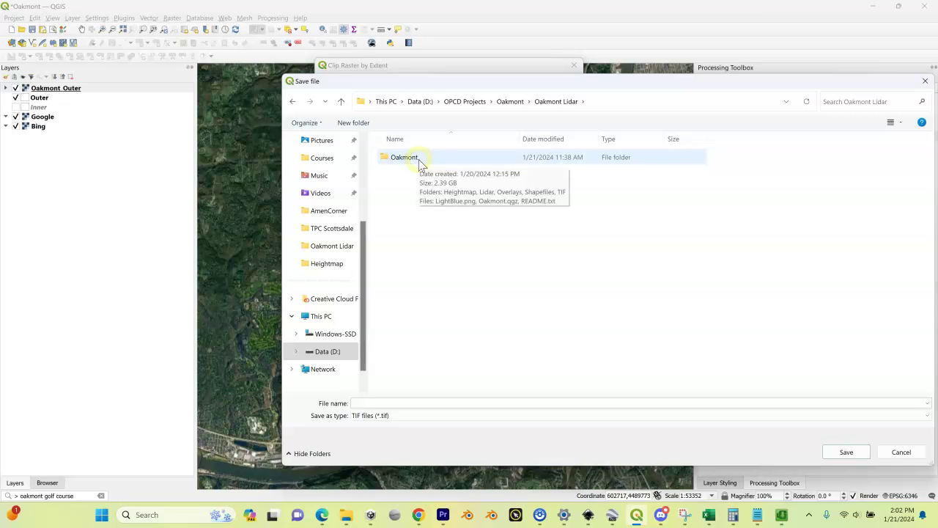
double_click(403, 157)
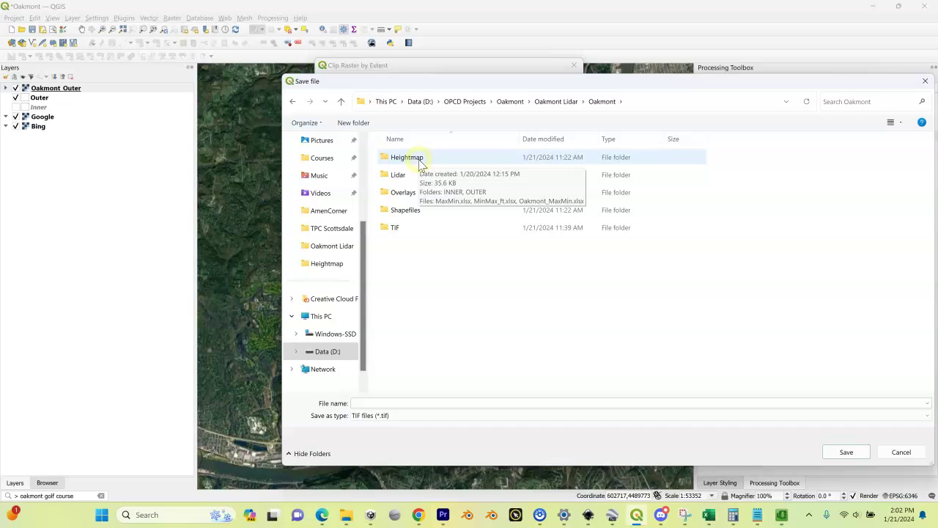
double_click(414, 159)
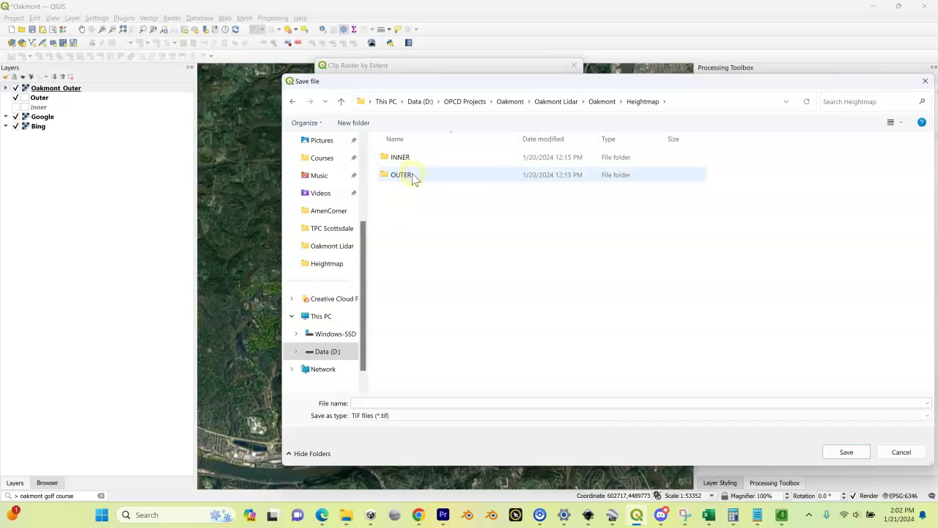
click(412, 176)
double_click(413, 176)
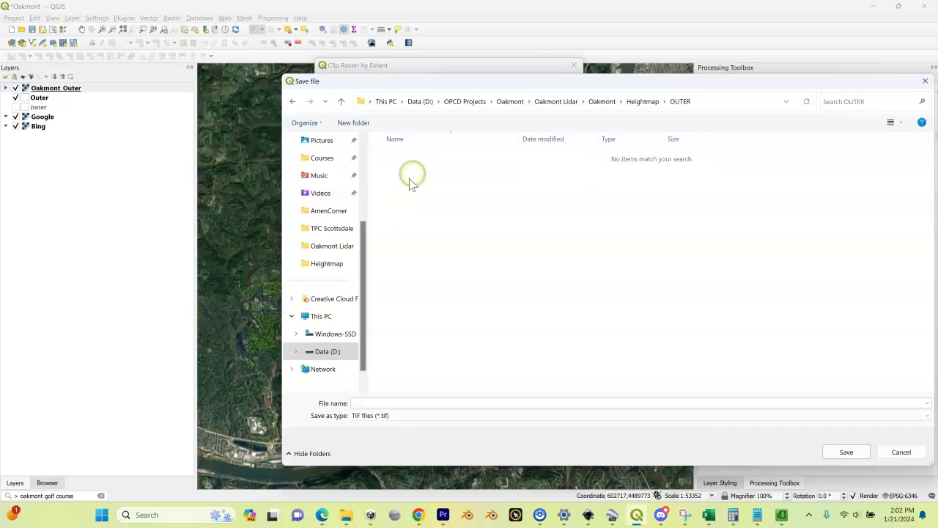
click(393, 404)
text(Oakmont)
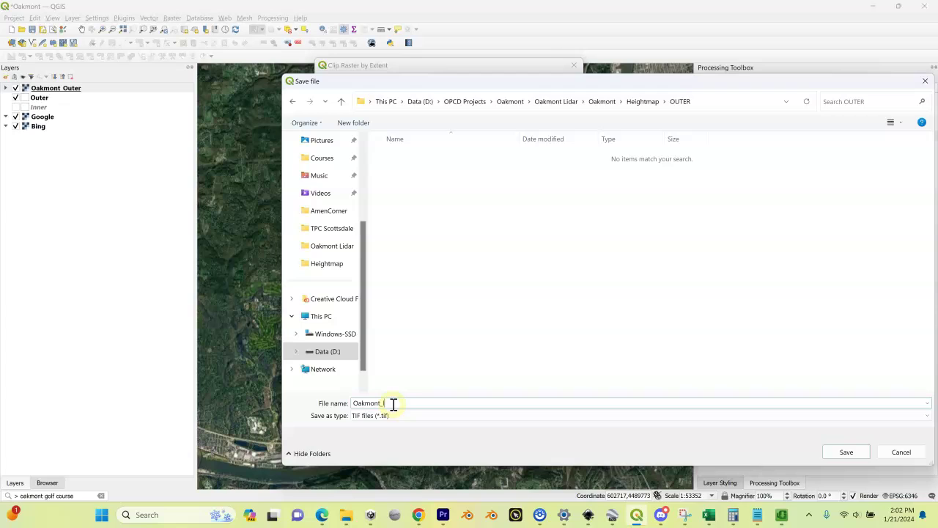
text(_Lidar_Surface_Outer)
click(846, 451)
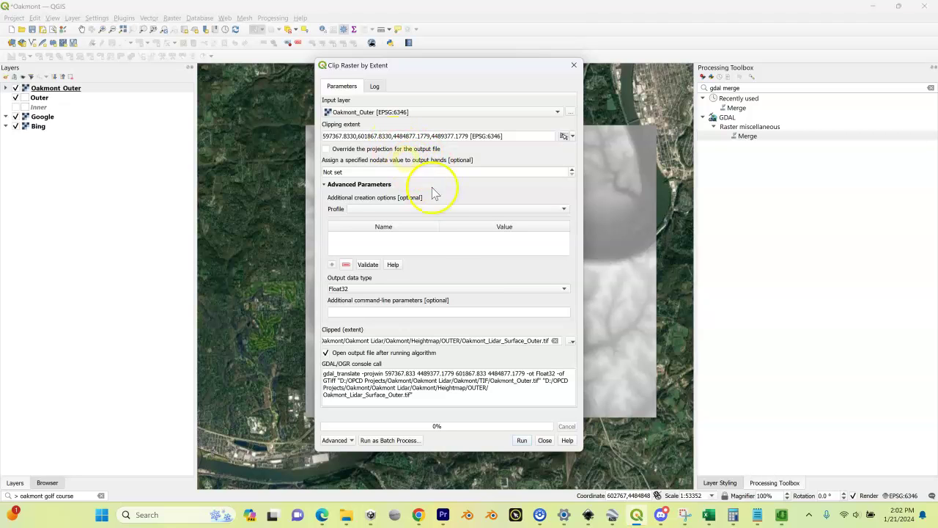
Run the clip and toggle the new Oakmont_Lidar_Surface_Outer layer to check the result.
click(521, 441)
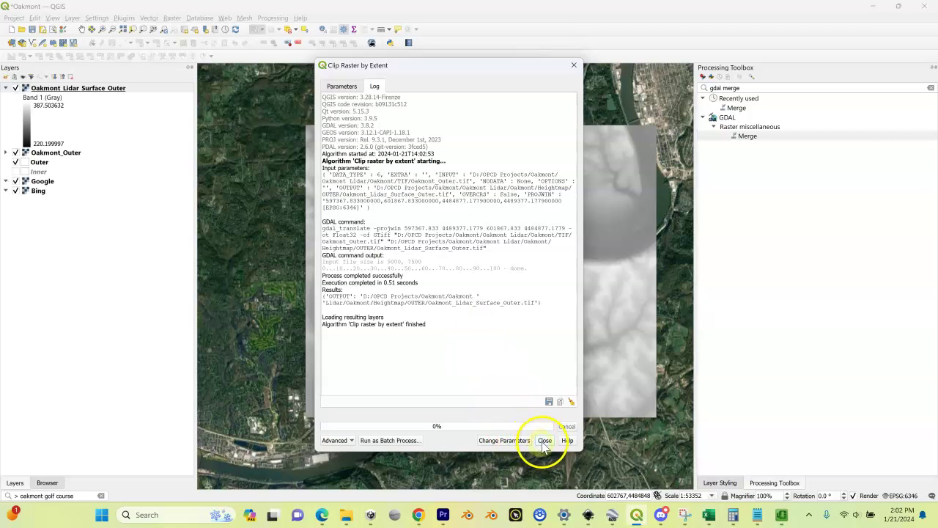
click(543, 440)
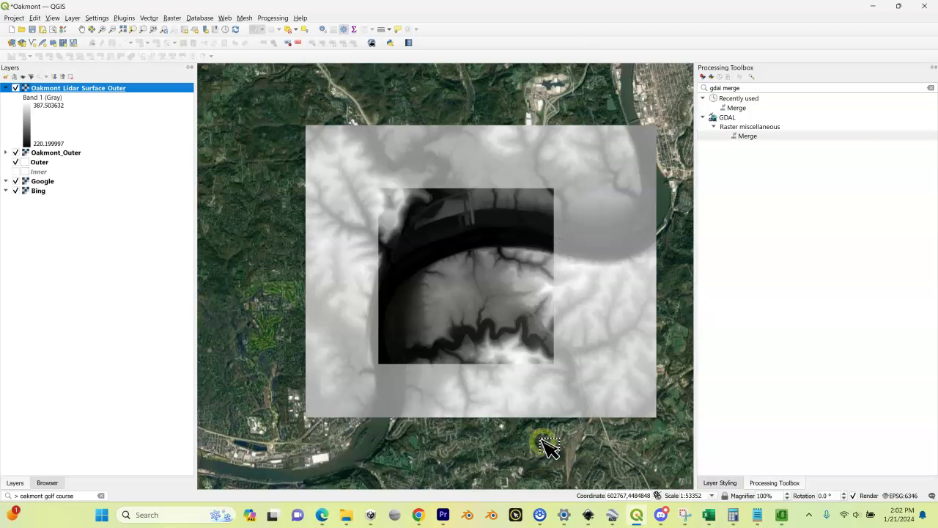
click(475, 360)
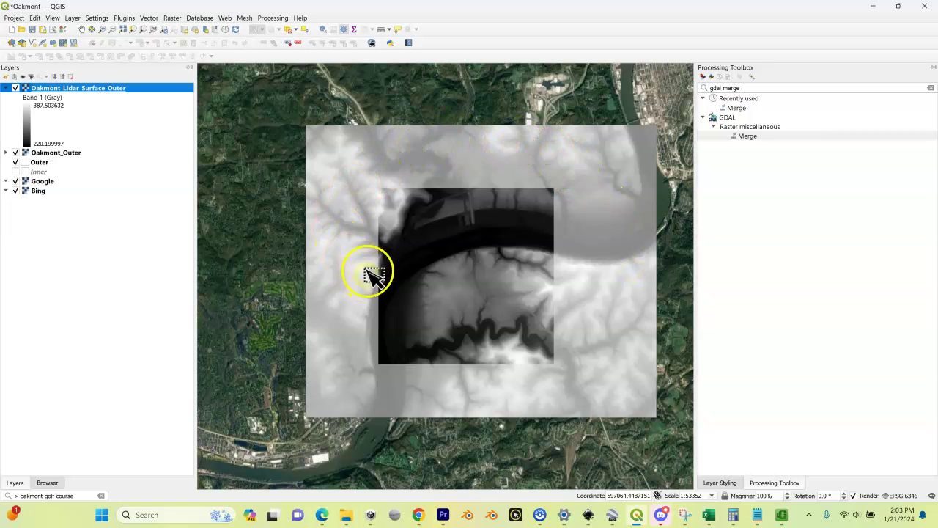
click(16, 88)
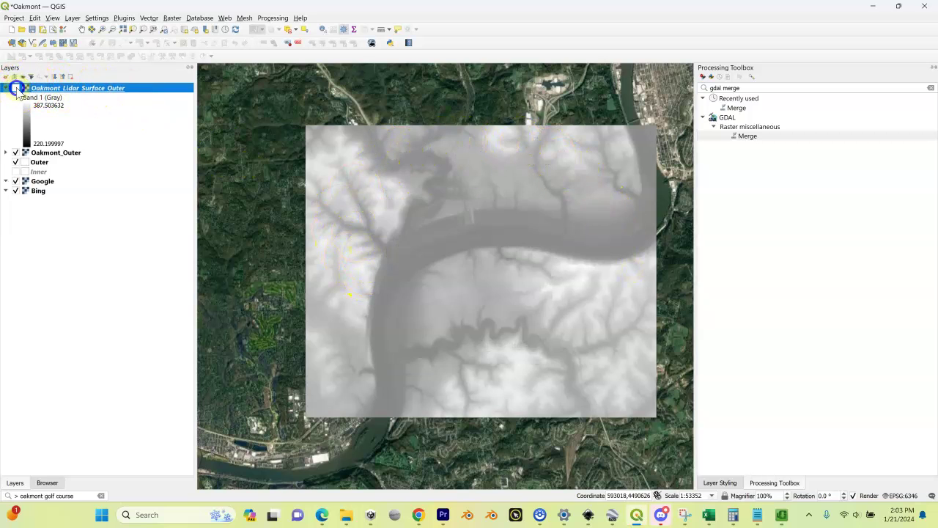
click(16, 87)
click(16, 88)
click(15, 88)
click(15, 88)
click(15, 88)
Compare coverage against Oakmont_Outer, leaving the Oakmont_Outer raster hidden.
click(15, 153)
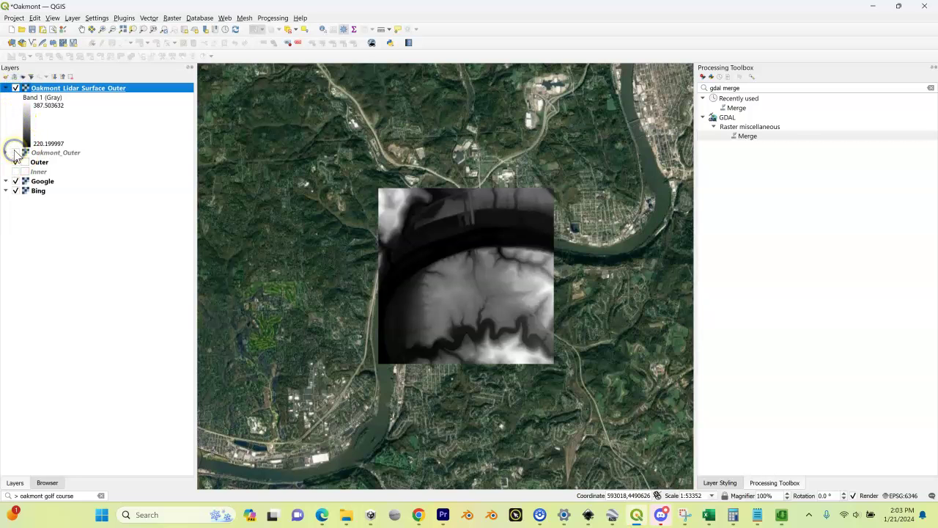
click(15, 153)
click(15, 153)
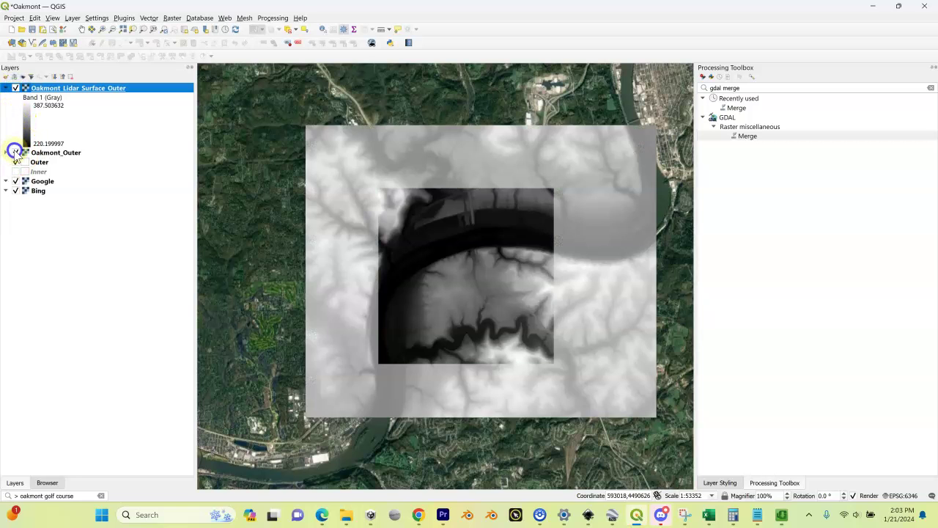
click(15, 153)
click(16, 153)
click(15, 152)
click(15, 152)
click(15, 153)
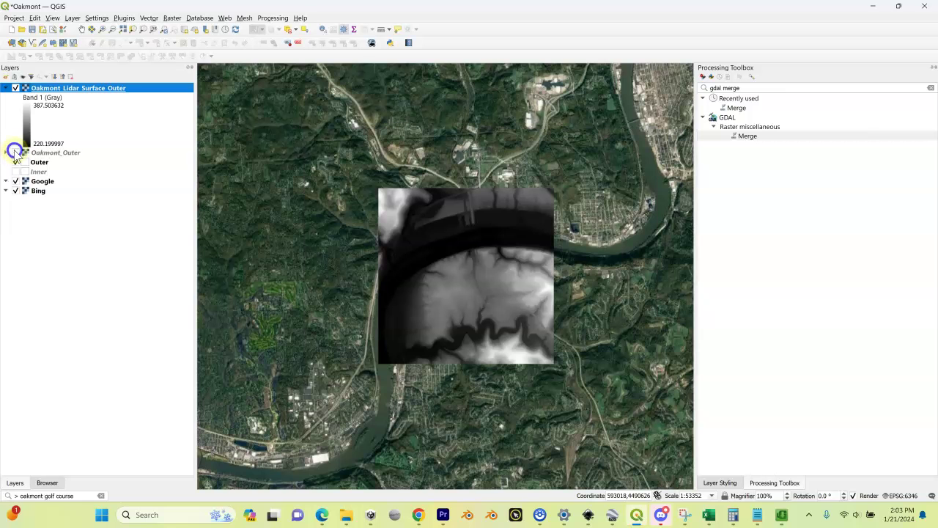
Recheck the clipped surface over the imagery and leave it visible.
click(16, 88)
click(15, 87)
click(15, 88)
click(16, 88)
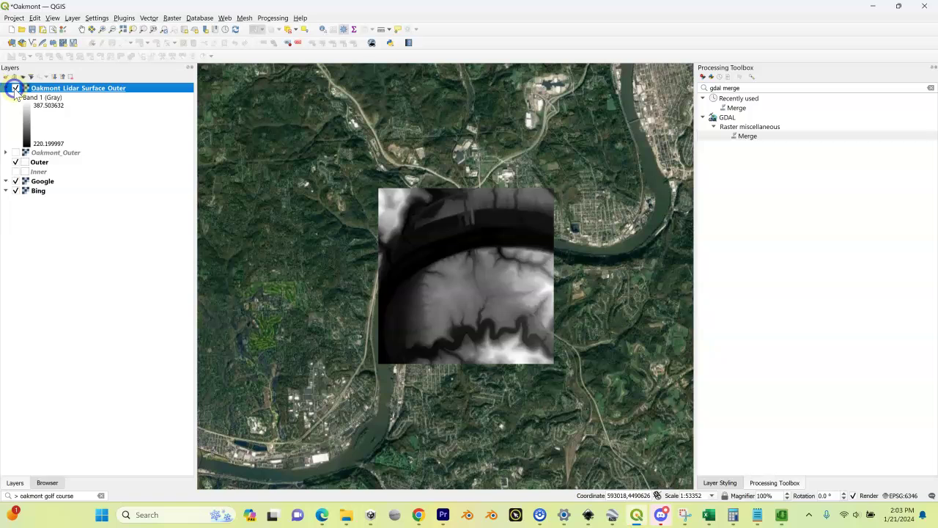
click(16, 88)
click(16, 88)
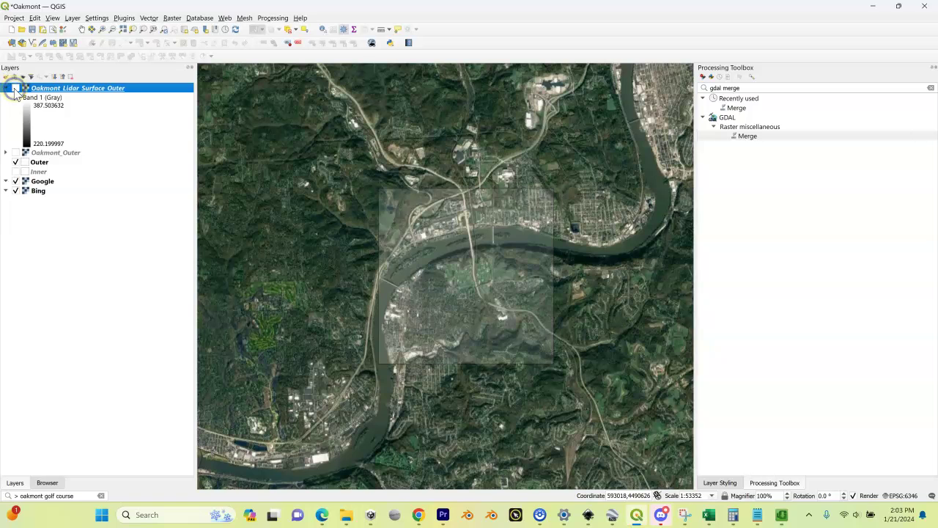
click(15, 88)
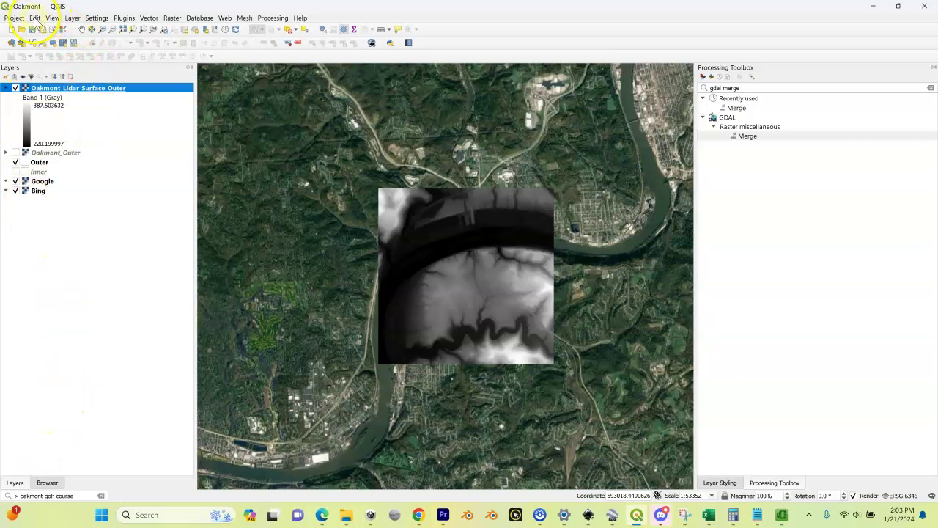
Save the Oakmont.qgz project via Project > Save.
click(15, 18)
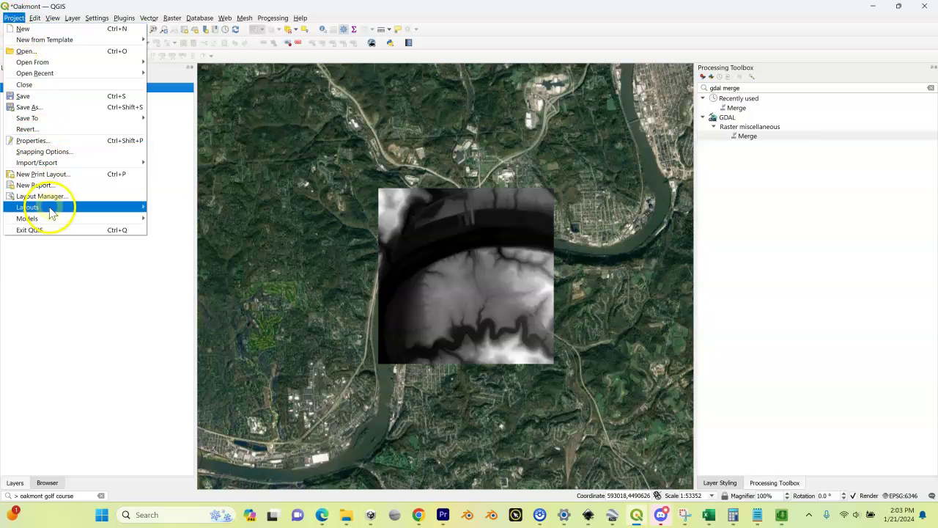
click(44, 99)
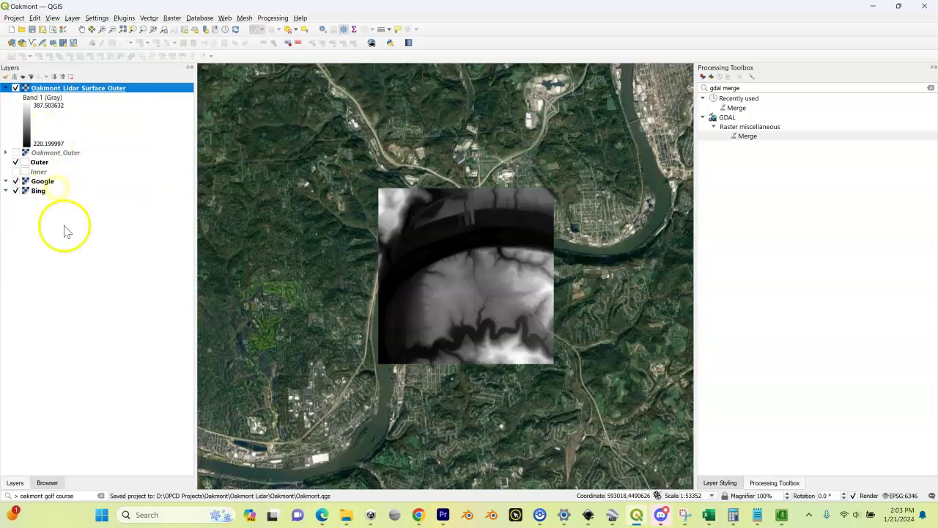